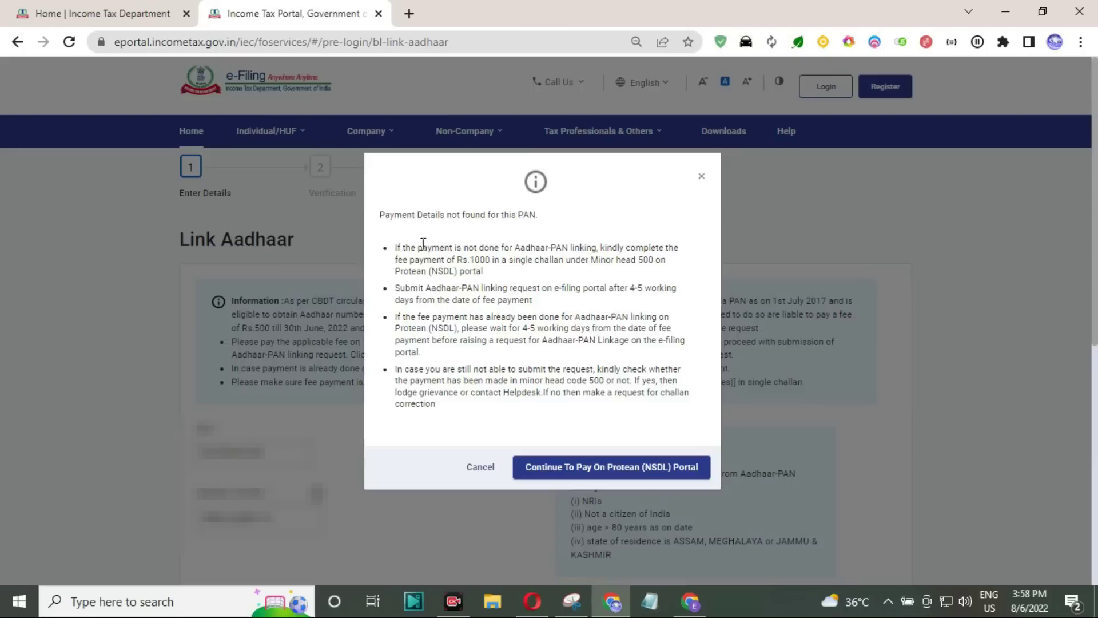
{"action": "left_click_drag", "start_coordinate": [390, 215], "coordinate": [545, 329]}
{"action": "left_click", "coordinate": [542, 324]}
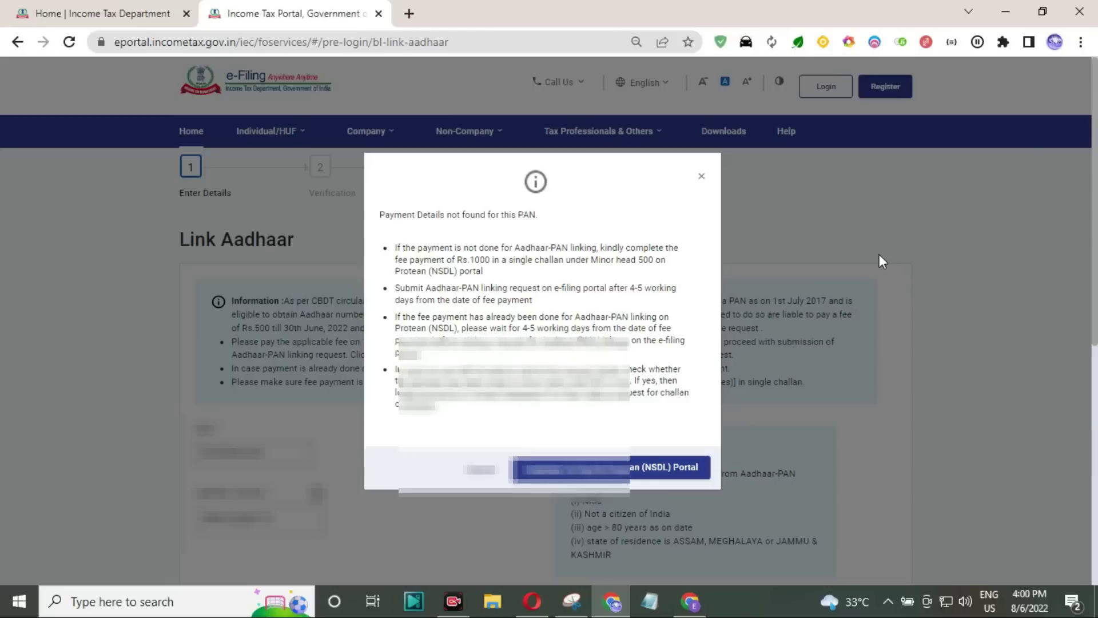
- Switch to Opera and view the recipient details of the sent "Payment not updated" email in Gmail
{"action": "left_click", "coordinate": [535, 603]}
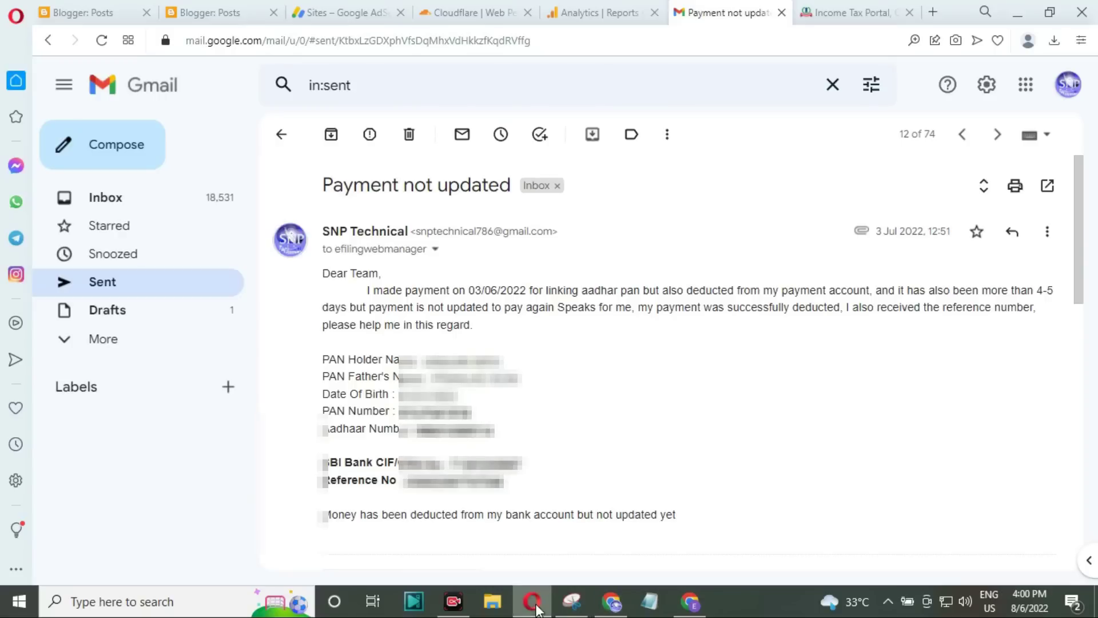
{"action": "left_click", "coordinate": [435, 250]}
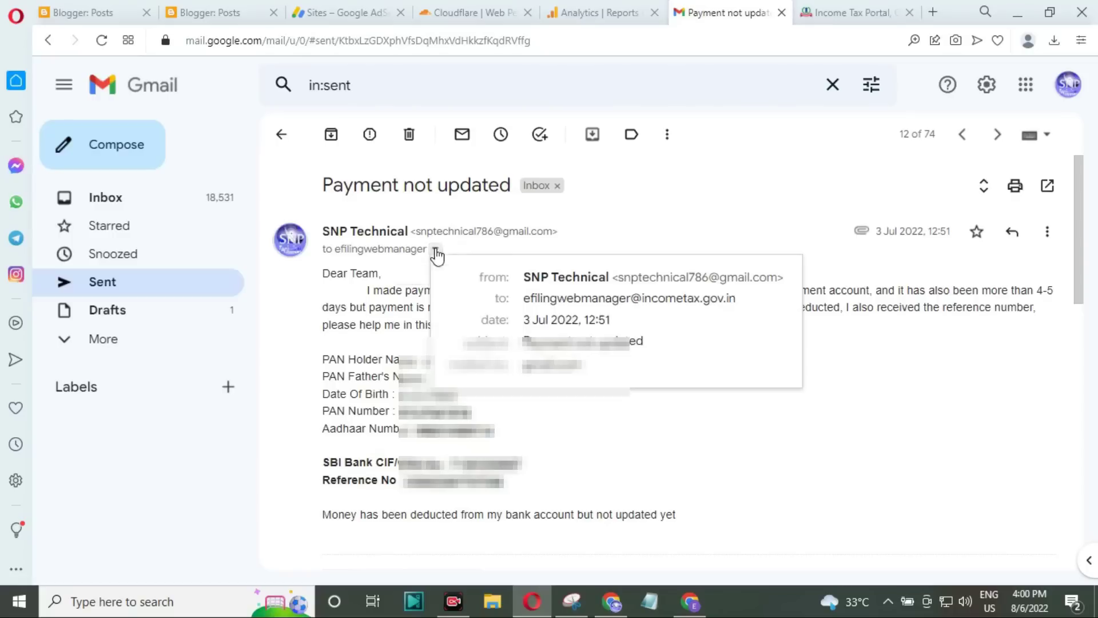
{"action": "mouse_move", "coordinate": [546, 303]}
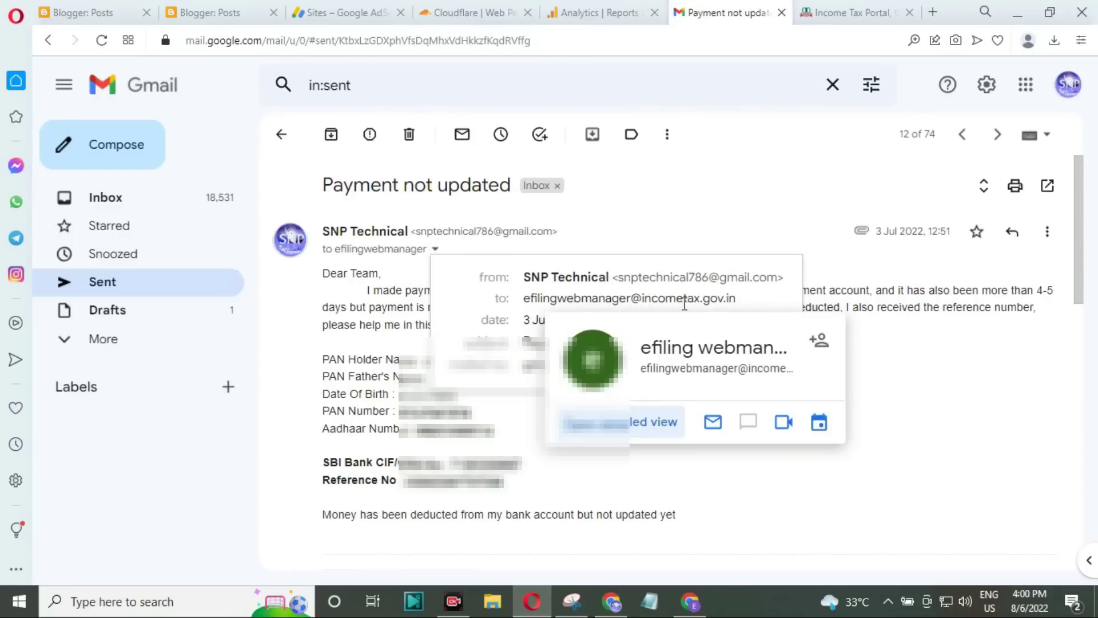
{"action": "left_click", "coordinate": [374, 295]}
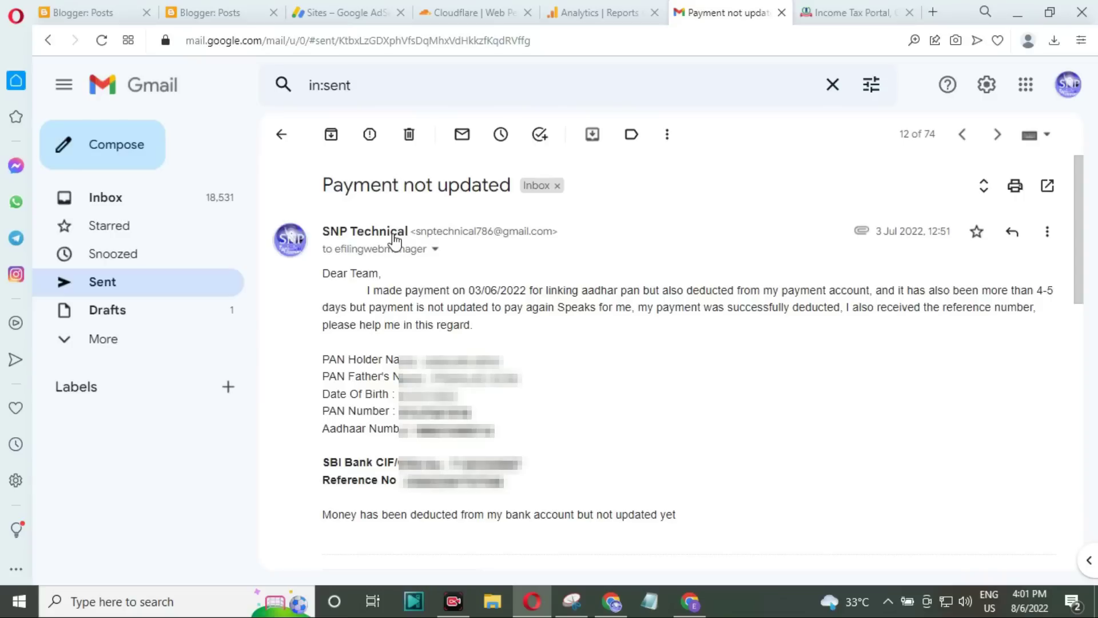
{"action": "mouse_move", "coordinate": [395, 239]}
- Switch to the e-Filing home page in Chrome, open Link Aadhaar, and validate the PAN and Aadhaar number
{"action": "key", "text": "alt+Tab"}
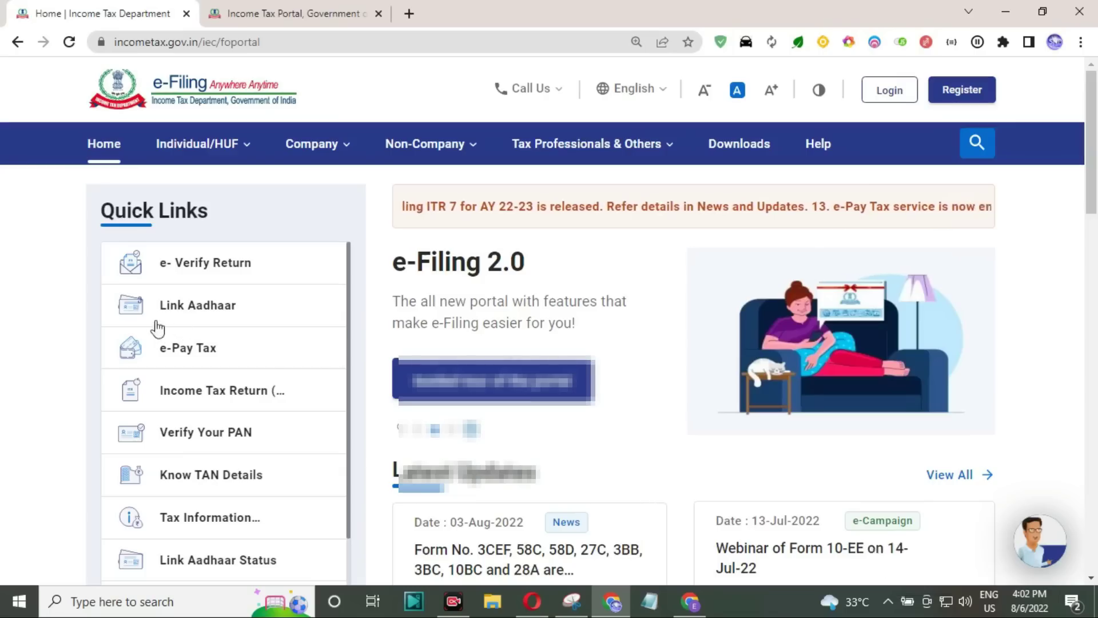
{"action": "left_click", "coordinate": [179, 316]}
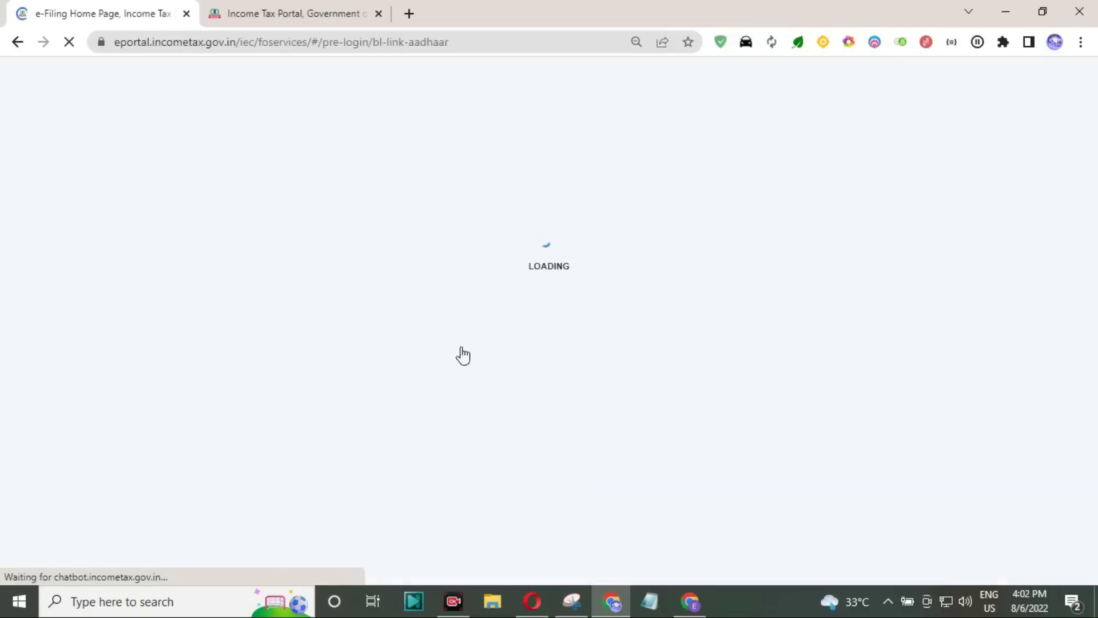
{"action": "scroll", "coordinate": [508, 348], "scroll_direction": "down", "scroll_amount": 1}
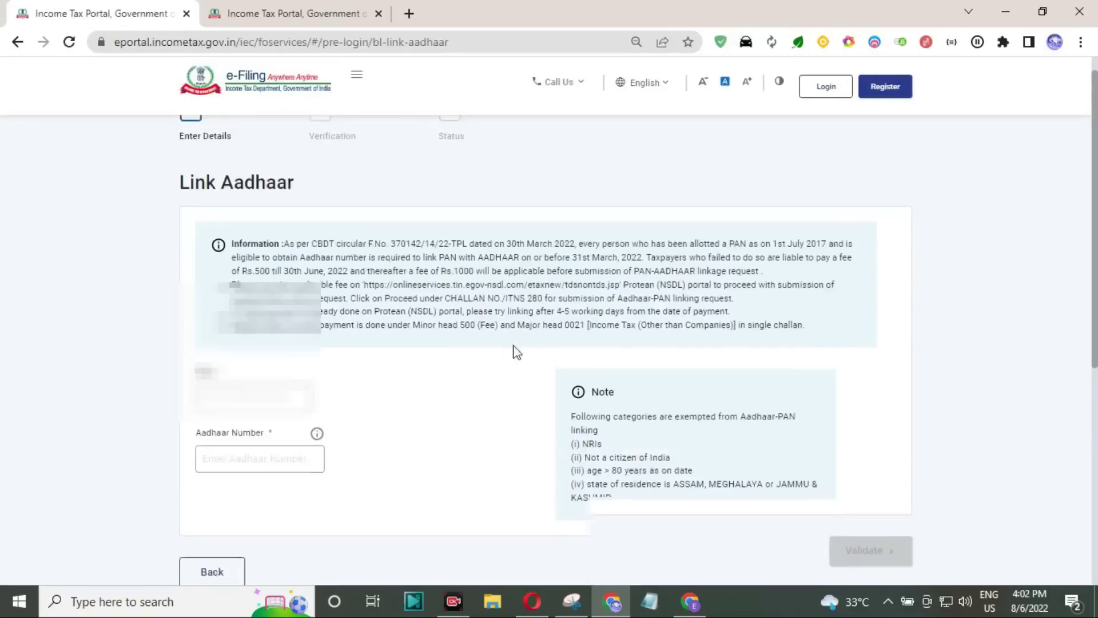
{"action": "scroll", "coordinate": [801, 408], "scroll_direction": "down", "scroll_amount": 2}
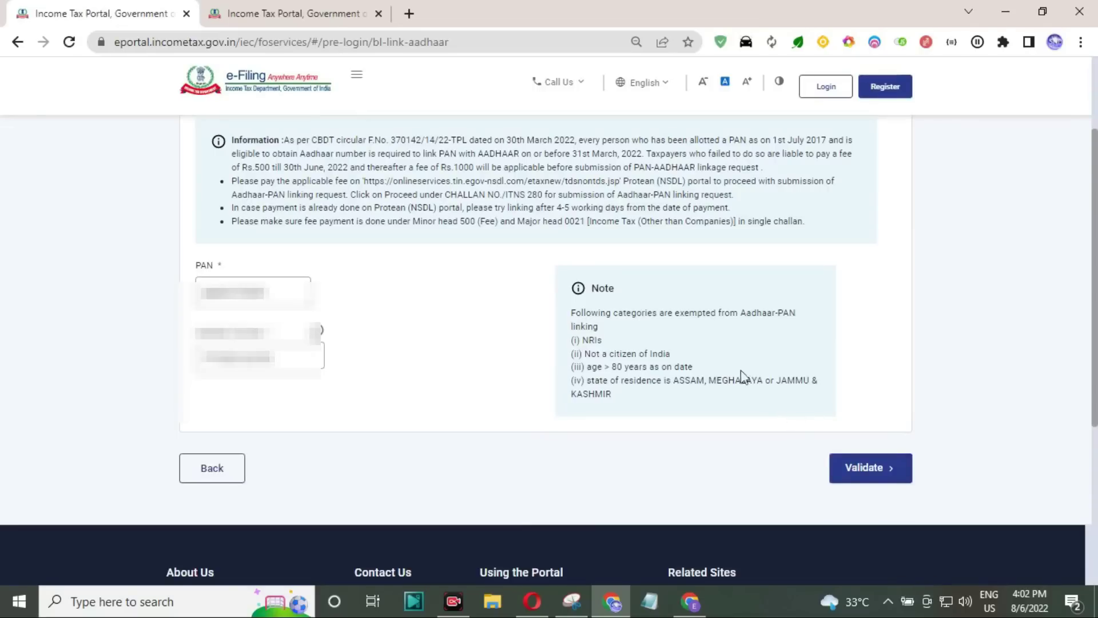
{"action": "left_click", "coordinate": [859, 467]}
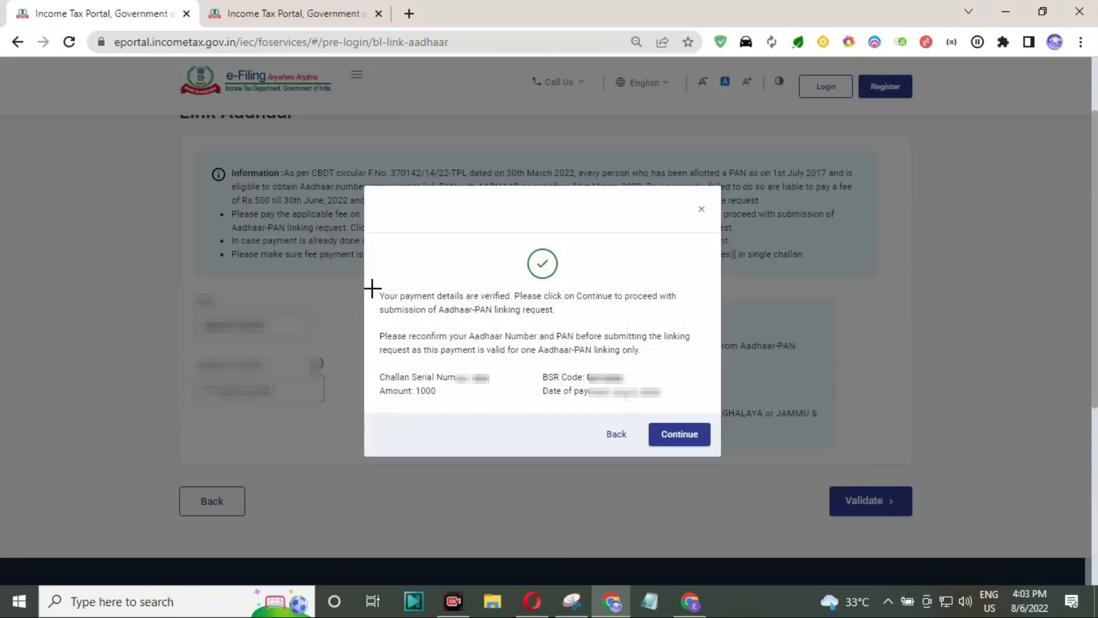
- Review the payment verification details and continue with the Aadhaar-PAN linking request
{"action": "left_click_drag", "start_coordinate": [372, 288], "coordinate": [699, 322]}
{"action": "left_click_drag", "start_coordinate": [436, 304], "coordinate": [563, 314]}
{"action": "mouse_move", "coordinate": [371, 365]}
{"action": "left_mouse_down"}
{"action": "mouse_move", "coordinate": [495, 387]}
{"action": "mouse_move", "coordinate": [645, 380]}
{"action": "left_mouse_up"}
{"action": "left_click_drag", "start_coordinate": [539, 382], "coordinate": [646, 399]}
{"action": "left_click_drag", "start_coordinate": [374, 382], "coordinate": [440, 398]}
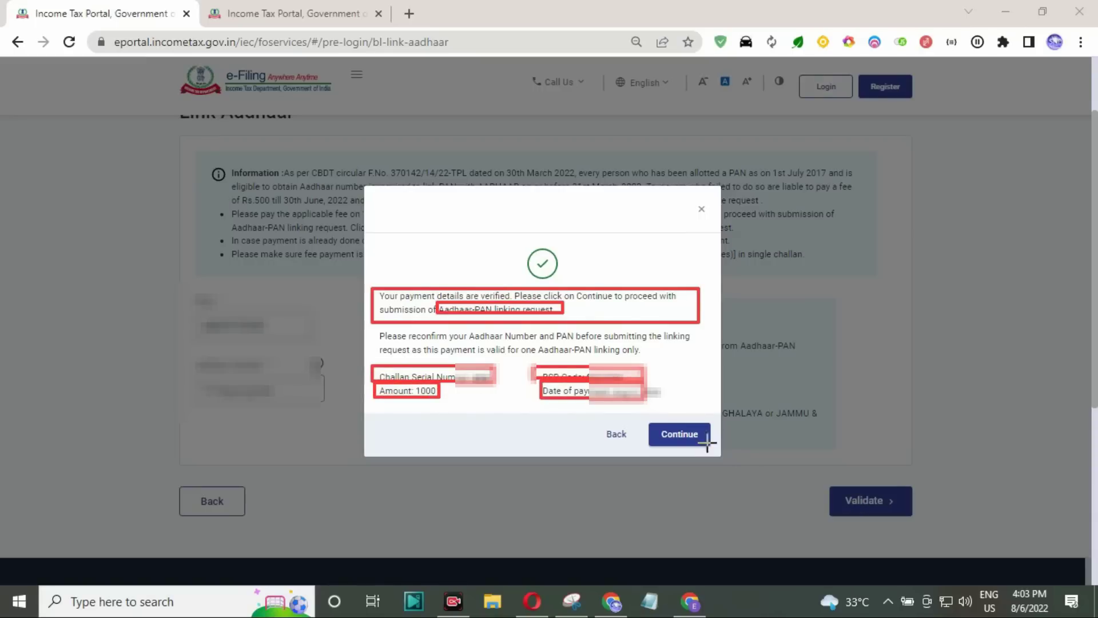
{"action": "left_click_drag", "start_coordinate": [655, 419], "coordinate": [720, 460]}
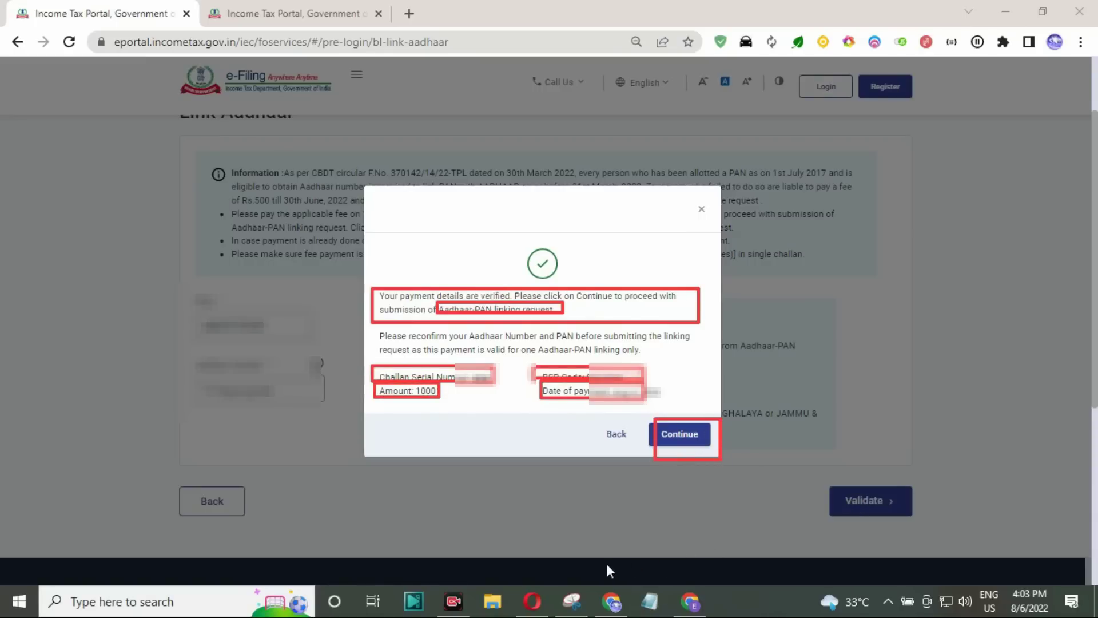
{"action": "key", "text": "Escape"}
{"action": "left_click", "coordinate": [680, 435]}
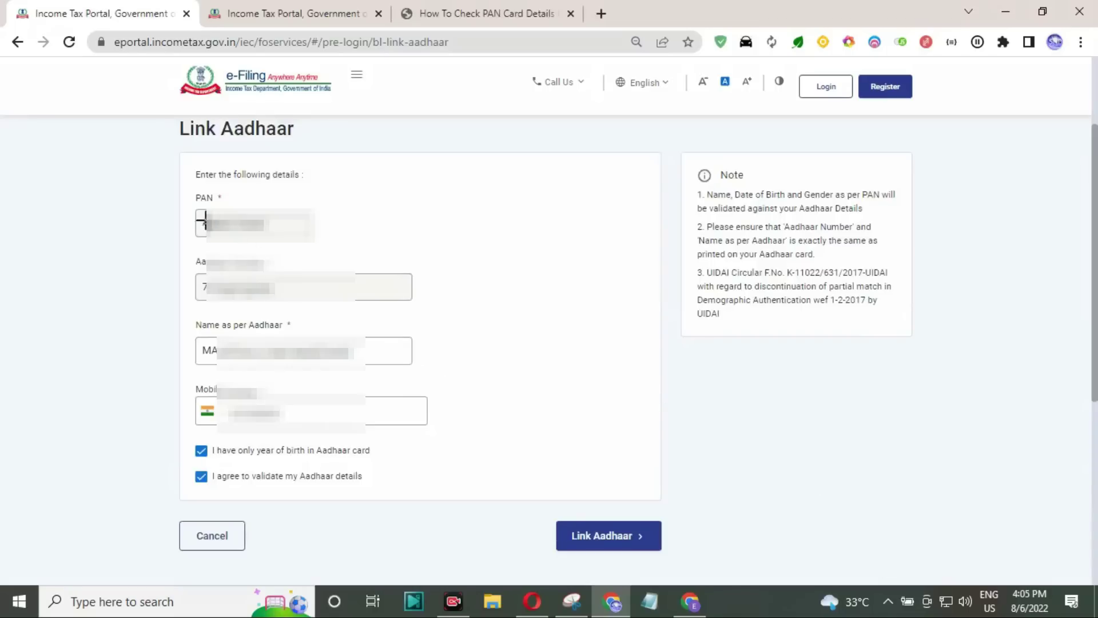
- Check the PAN, Aadhaar number, name, mobile number and ticked declarations, and submit the Link Aadhaar form
{"action": "mouse_move", "coordinate": [193, 214]}
{"action": "left_mouse_down"}
{"action": "mouse_move", "coordinate": [286, 216]}
{"action": "mouse_move", "coordinate": [309, 235]}
{"action": "left_mouse_up"}
{"action": "left_click_drag", "start_coordinate": [190, 269], "coordinate": [337, 298]}
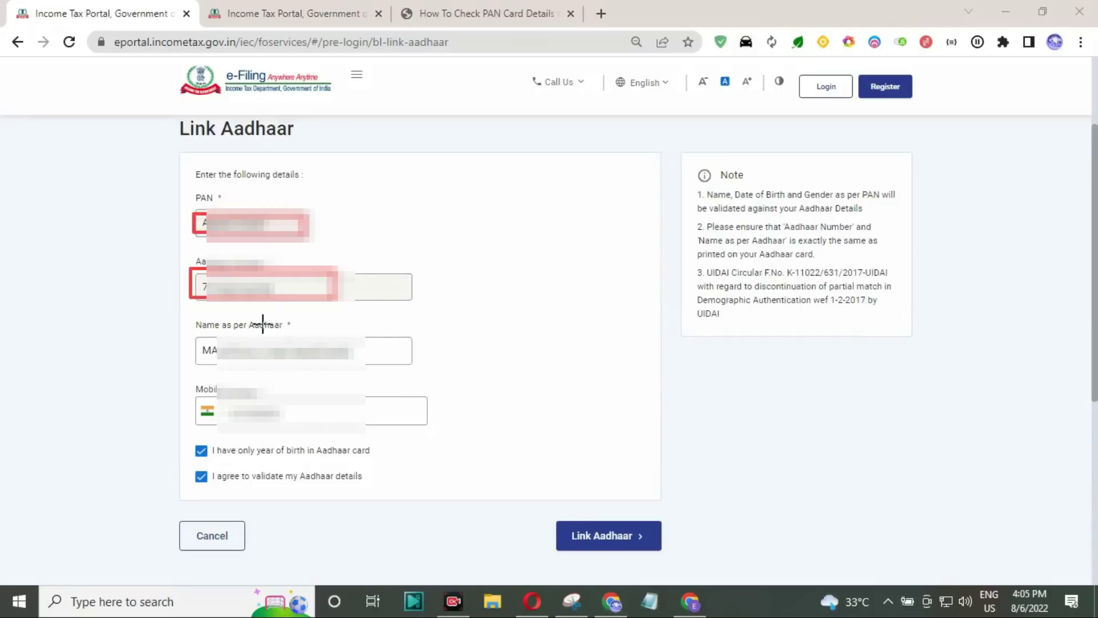
{"action": "mouse_move", "coordinate": [200, 336]}
{"action": "left_mouse_down"}
{"action": "mouse_move", "coordinate": [320, 366]}
{"action": "mouse_move", "coordinate": [377, 364]}
{"action": "left_mouse_up"}
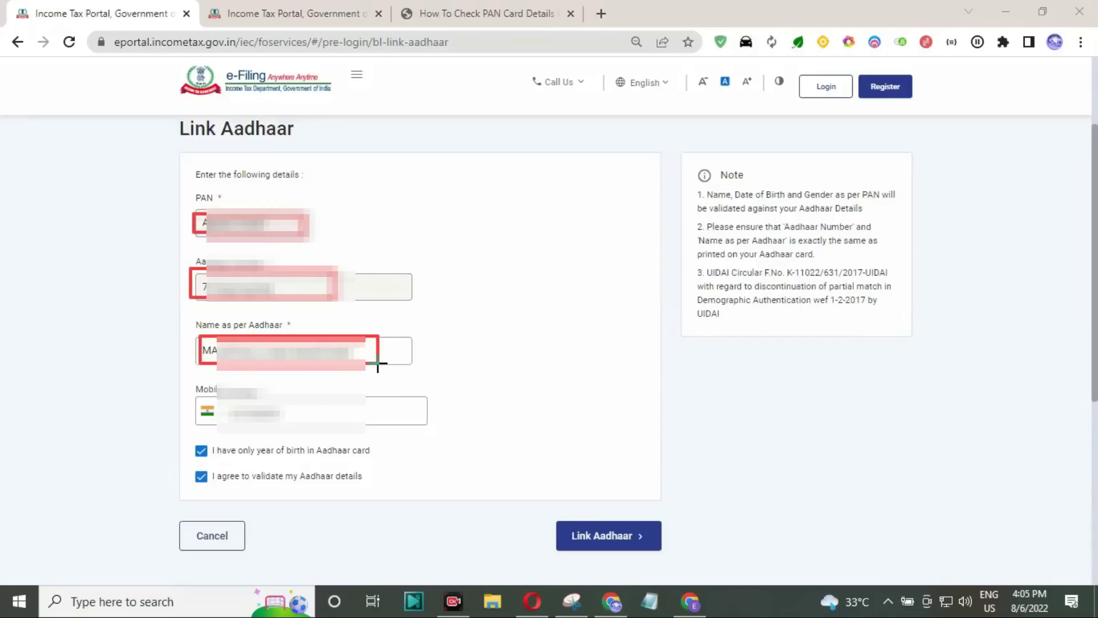
{"action": "mouse_move", "coordinate": [188, 316]}
{"action": "left_mouse_down"}
{"action": "mouse_move", "coordinate": [280, 343]}
{"action": "mouse_move", "coordinate": [291, 331]}
{"action": "left_mouse_up"}
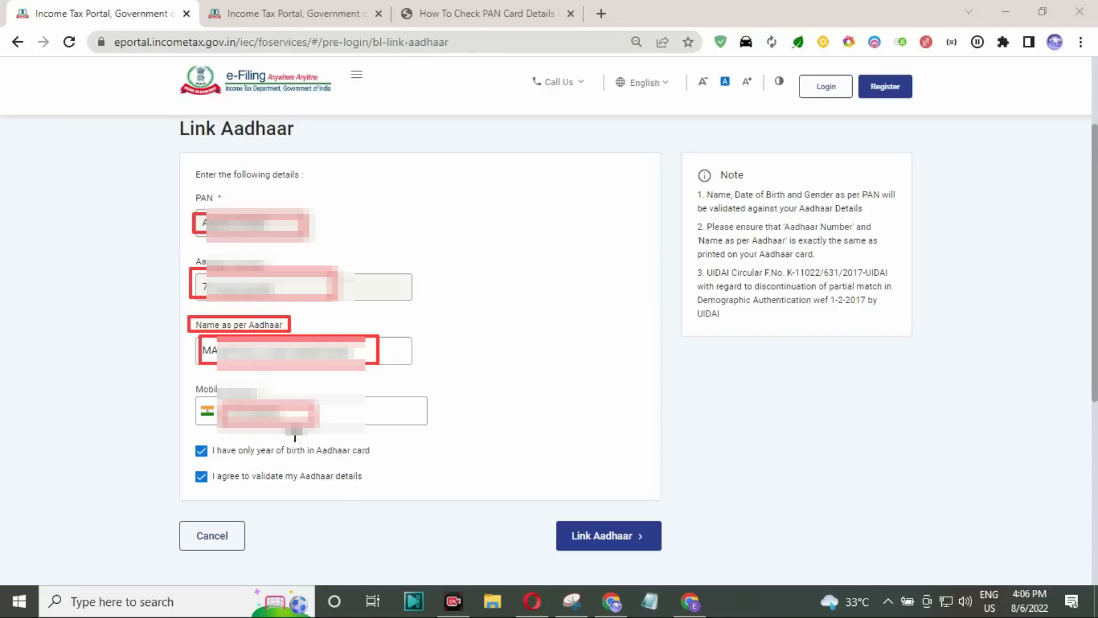
{"action": "left_click_drag", "start_coordinate": [180, 437], "coordinate": [213, 485]}
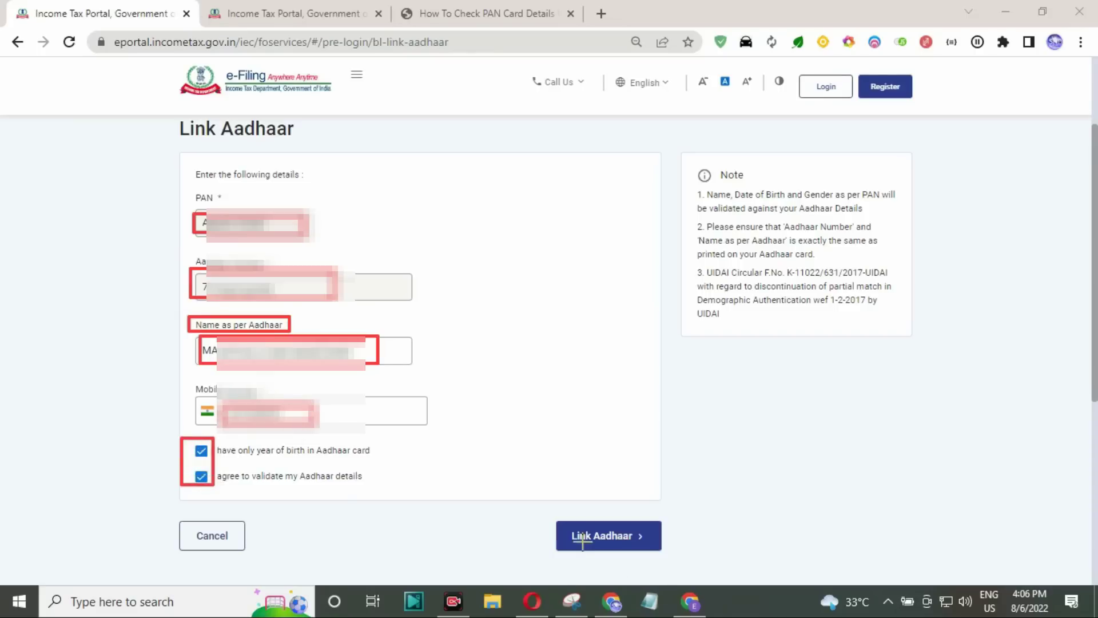
{"action": "left_click_drag", "start_coordinate": [551, 510], "coordinate": [654, 551]}
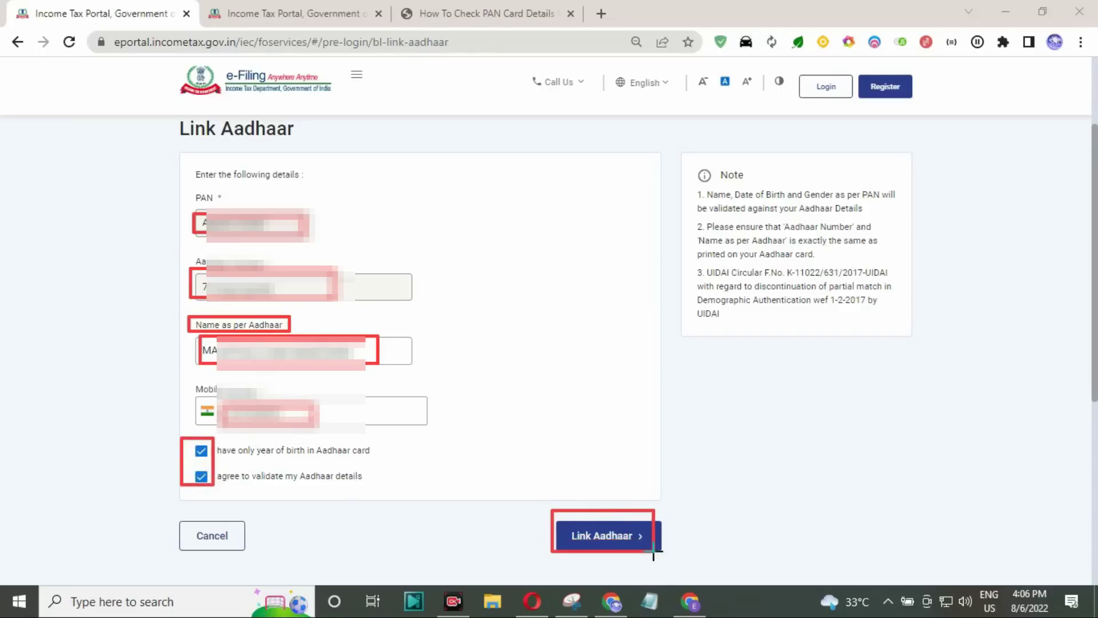
{"action": "mouse_move", "coordinate": [701, 187]}
{"action": "left_mouse_down"}
{"action": "mouse_move", "coordinate": [729, 189]}
{"action": "mouse_move", "coordinate": [722, 197]}
{"action": "left_mouse_up"}
{"action": "mouse_move", "coordinate": [735, 184]}
{"action": "left_mouse_down"}
{"action": "mouse_move", "coordinate": [765, 203]}
{"action": "mouse_move", "coordinate": [839, 203]}
{"action": "left_mouse_up"}
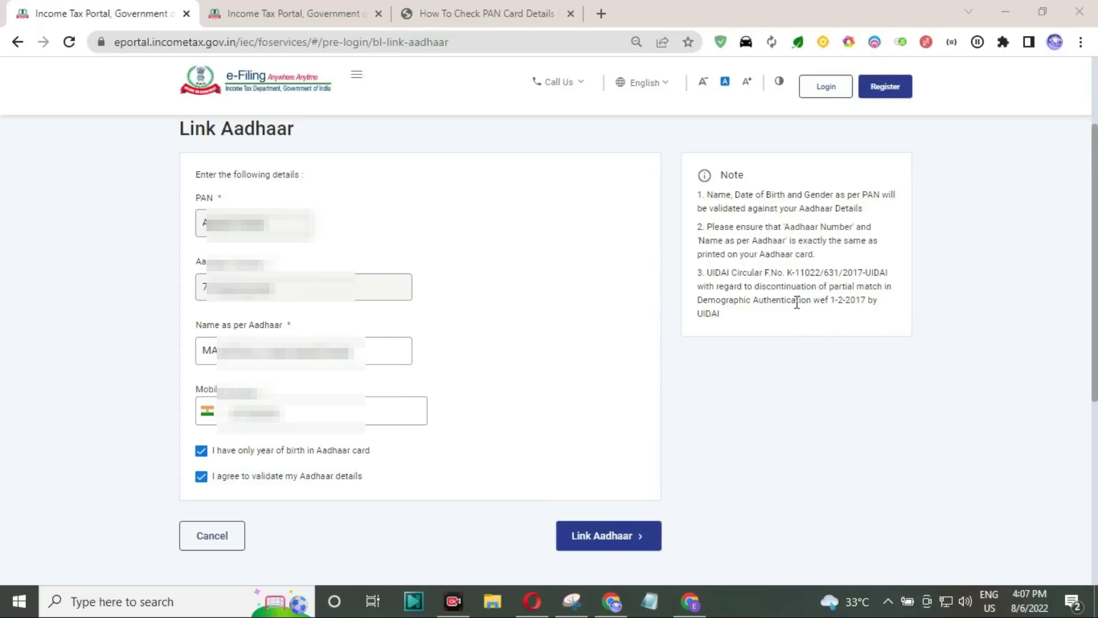
{"action": "left_click", "coordinate": [599, 549]}
- Paste the mobile OTP into the verification form and validate it
{"action": "key", "text": "ctrl+v"}
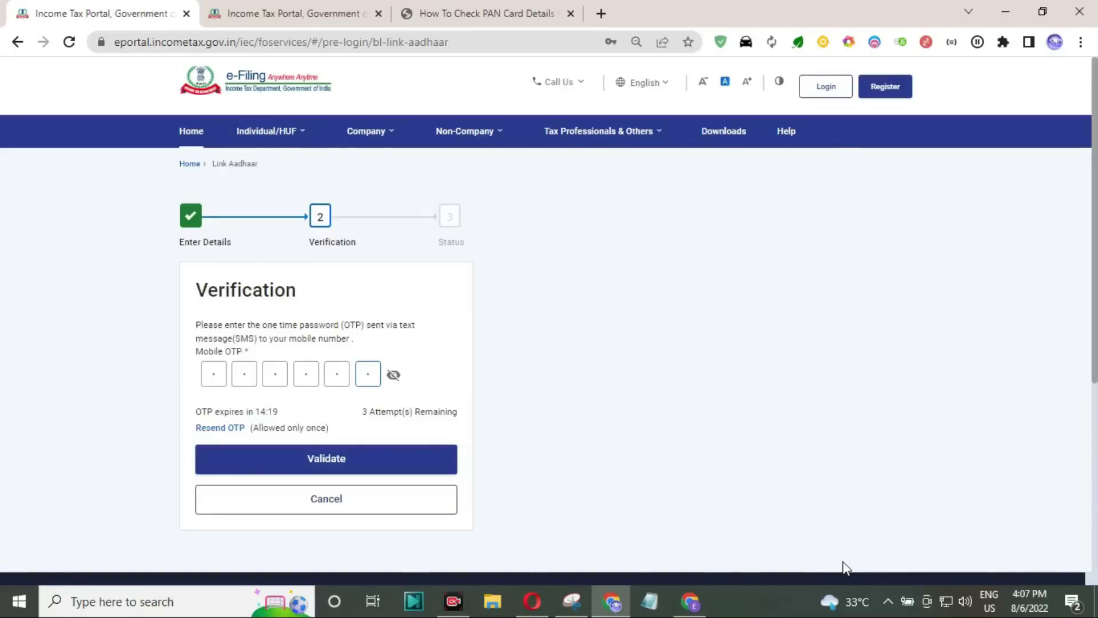
{"action": "left_click", "coordinate": [203, 350]}
{"action": "left_click_drag", "start_coordinate": [266, 370], "coordinate": [418, 397]}
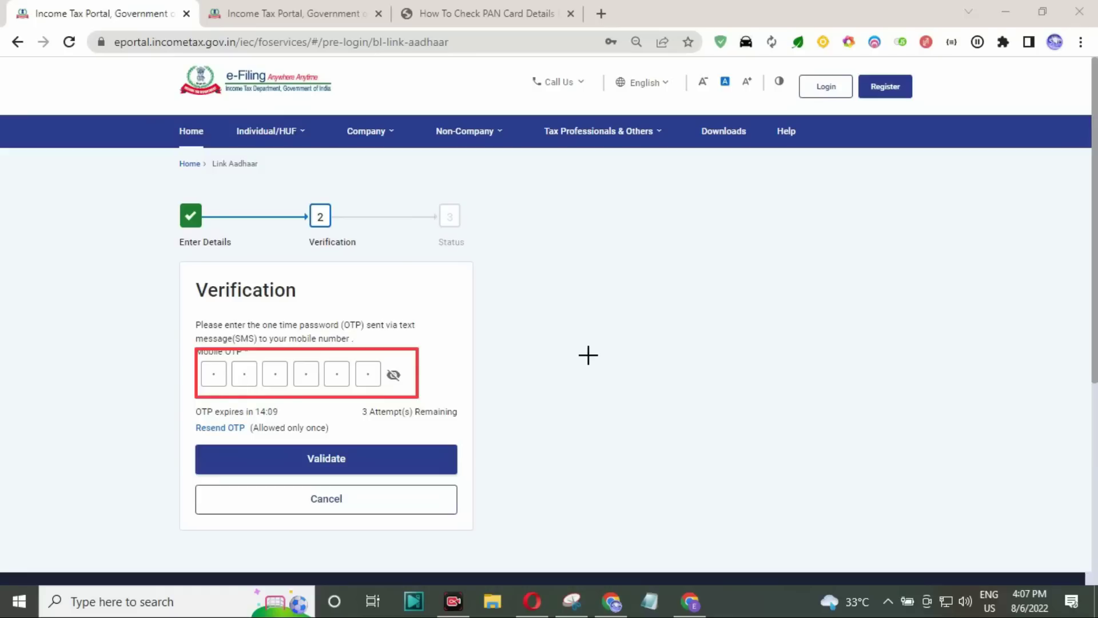
{"action": "left_click_drag", "start_coordinate": [305, 443], "coordinate": [381, 471]}
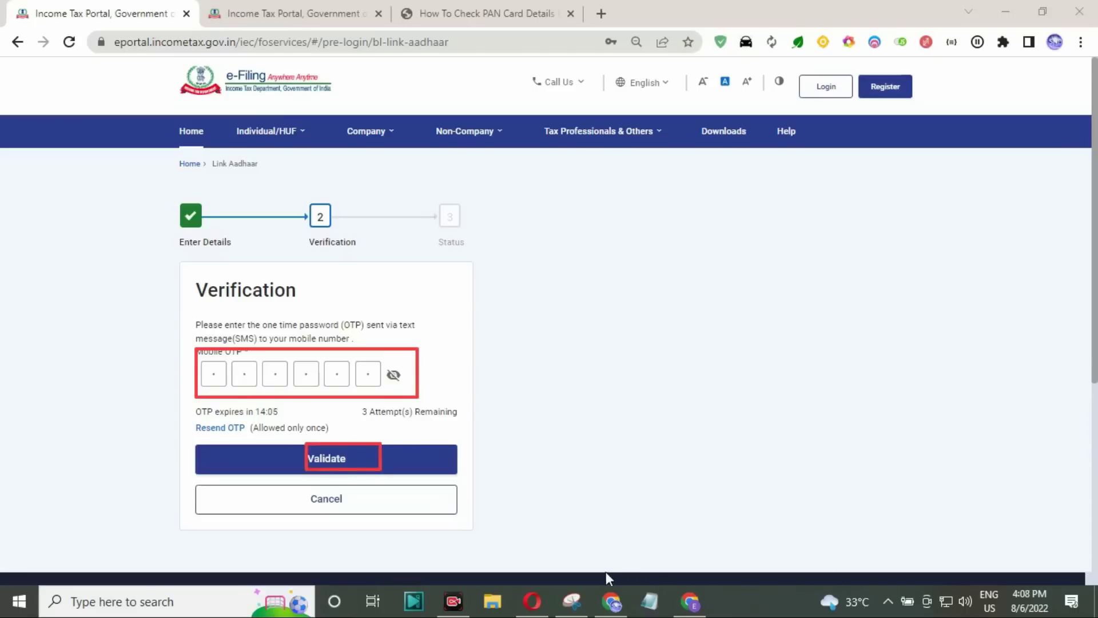
{"action": "key", "text": "Escape"}
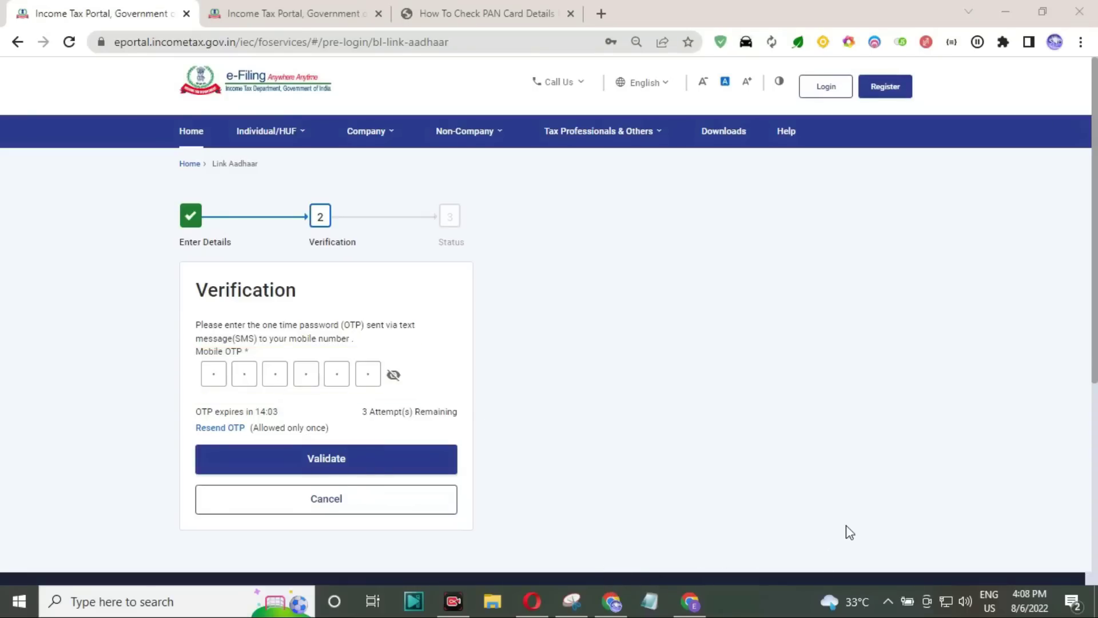
{"action": "left_click", "coordinate": [341, 458]}
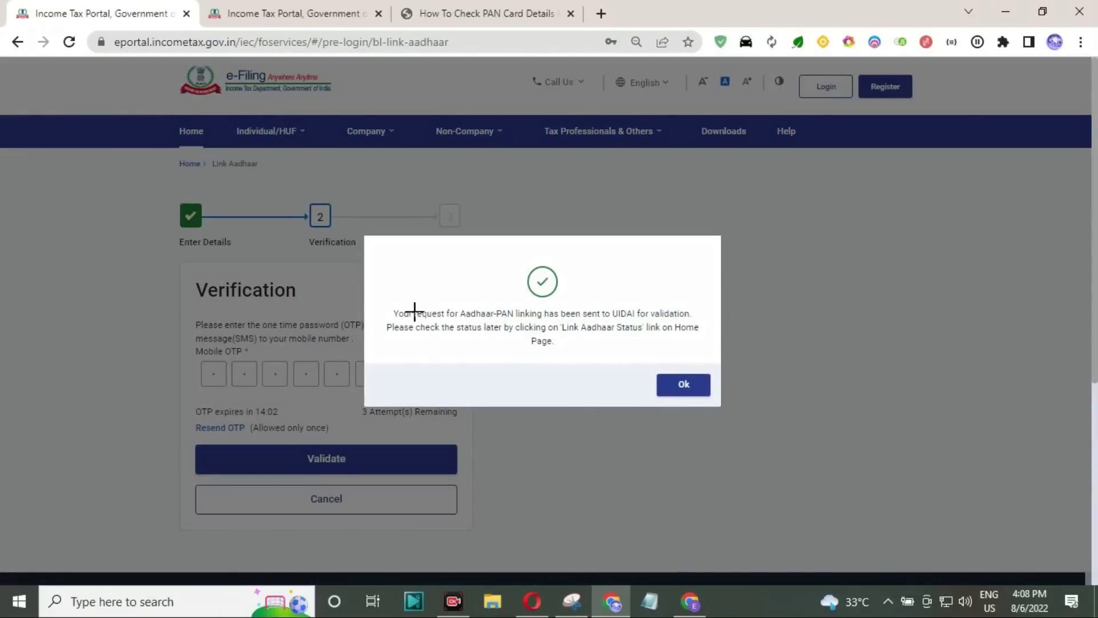
- Read the linking request confirmation, return to the home page, and open Link Aadhaar Status
{"action": "mouse_move", "coordinate": [461, 305]}
{"action": "left_mouse_down"}
{"action": "mouse_move", "coordinate": [552, 322]}
{"action": "mouse_move", "coordinate": [701, 321]}
{"action": "left_mouse_up"}
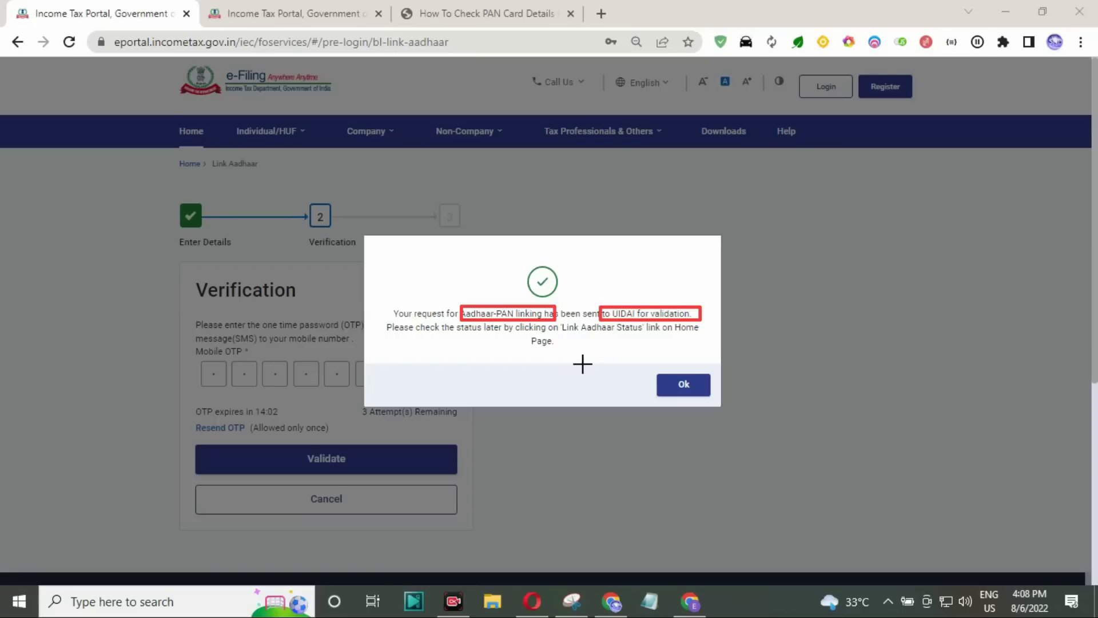
{"action": "left_click_drag", "start_coordinate": [557, 322], "coordinate": [645, 338]}
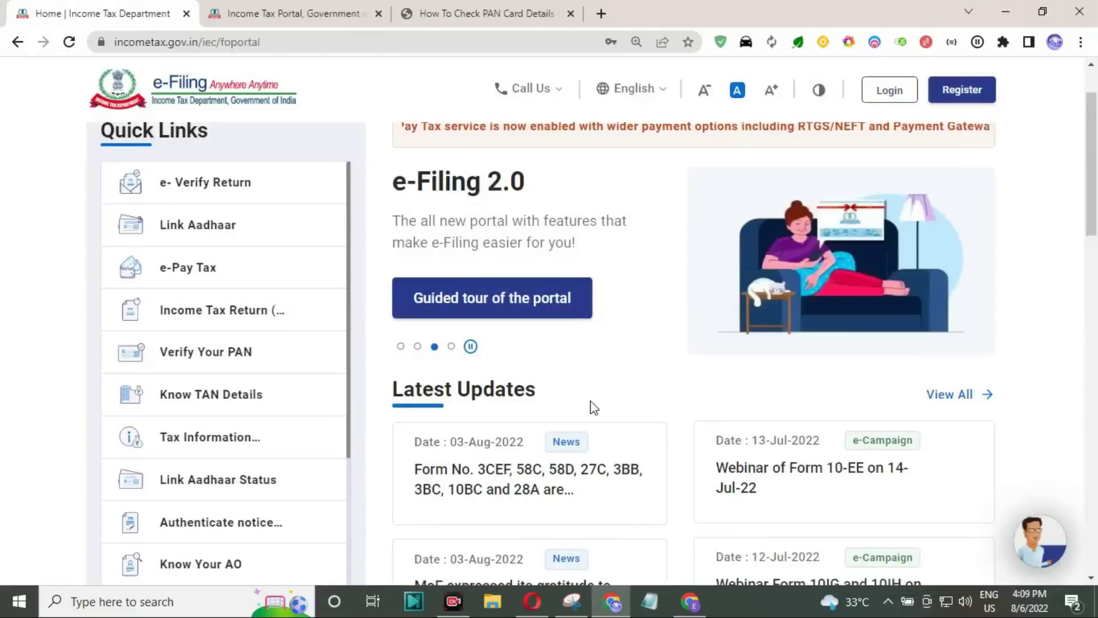
{"action": "left_click", "coordinate": [194, 486]}
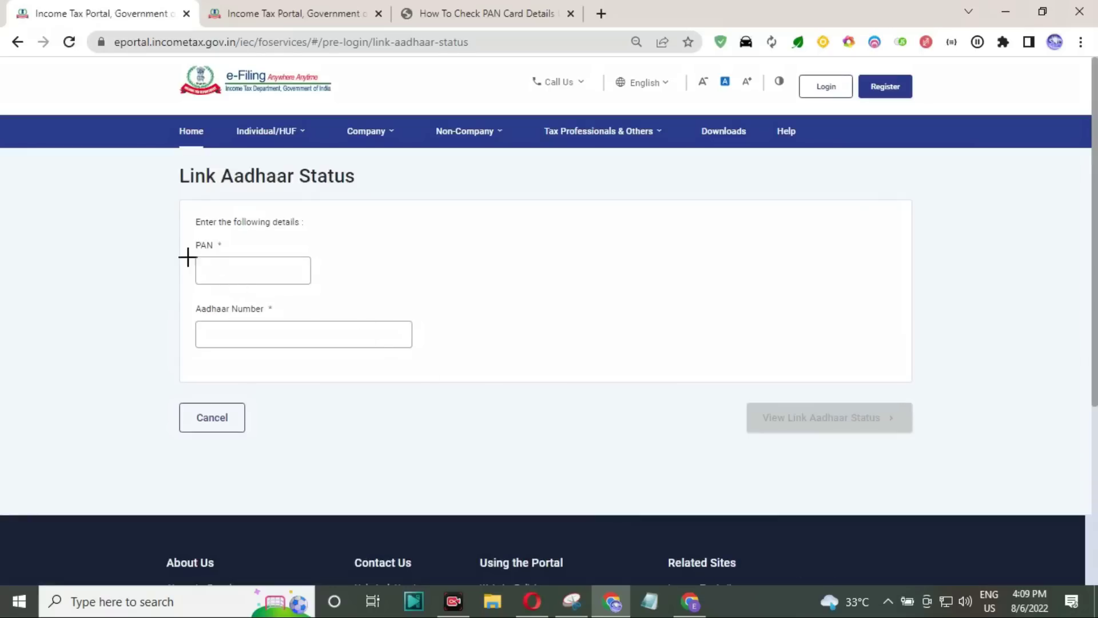
- Fill in the PAN and Aadhaar number and view the Link Aadhaar status
{"action": "left_click_drag", "start_coordinate": [188, 257], "coordinate": [335, 279]}
{"action": "left_click_drag", "start_coordinate": [217, 315], "coordinate": [427, 350]}
{"action": "left_click_drag", "start_coordinate": [747, 401], "coordinate": [909, 441]}
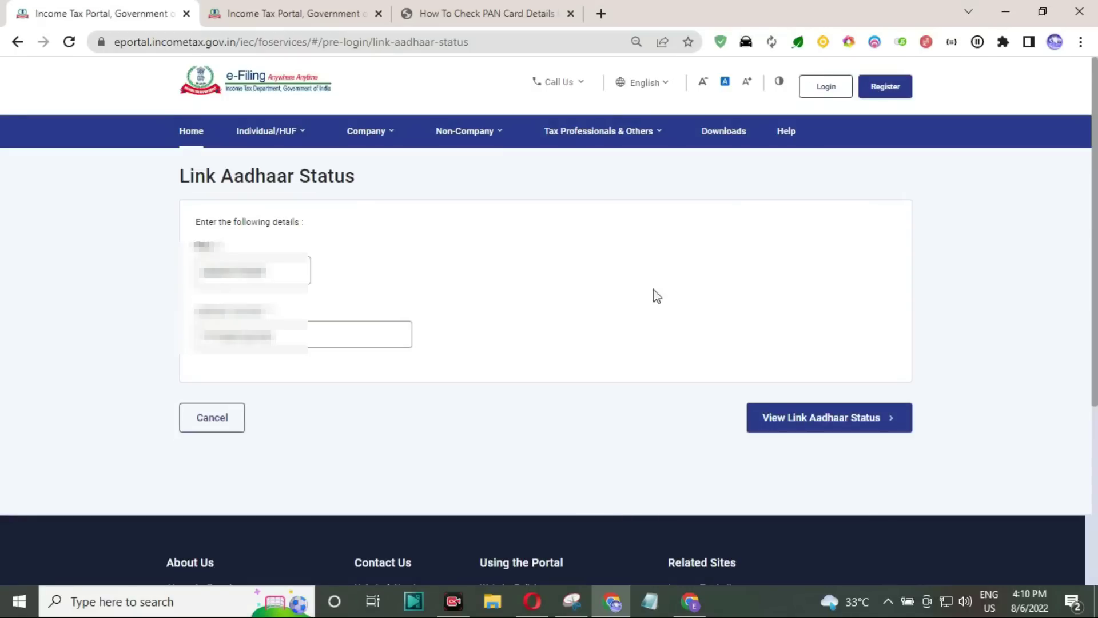
{"action": "left_click", "coordinate": [845, 422]}
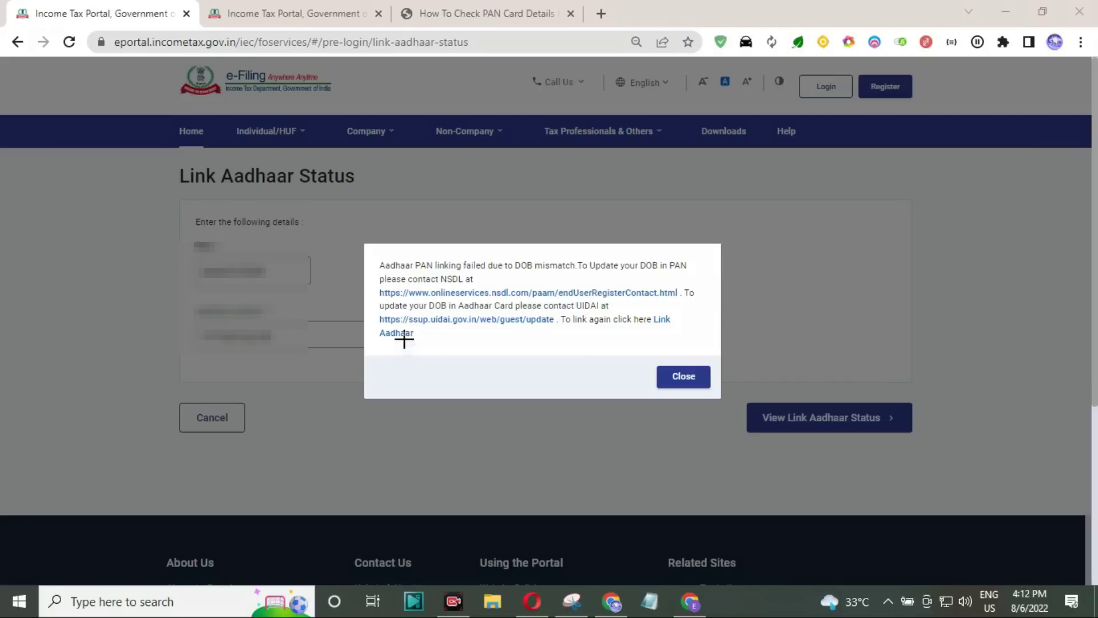
- Read the Aadhaar-PAN linking status message and close it
{"action": "mouse_move", "coordinate": [370, 254]}
{"action": "left_mouse_down"}
{"action": "mouse_move", "coordinate": [418, 280]}
{"action": "mouse_move", "coordinate": [721, 347]}
{"action": "left_mouse_up"}
{"action": "mouse_move", "coordinate": [371, 254]}
{"action": "left_mouse_down"}
{"action": "mouse_move", "coordinate": [441, 279]}
{"action": "mouse_move", "coordinate": [489, 266]}
{"action": "mouse_move", "coordinate": [577, 270]}
{"action": "left_mouse_up"}
{"action": "left_click", "coordinate": [690, 385]}
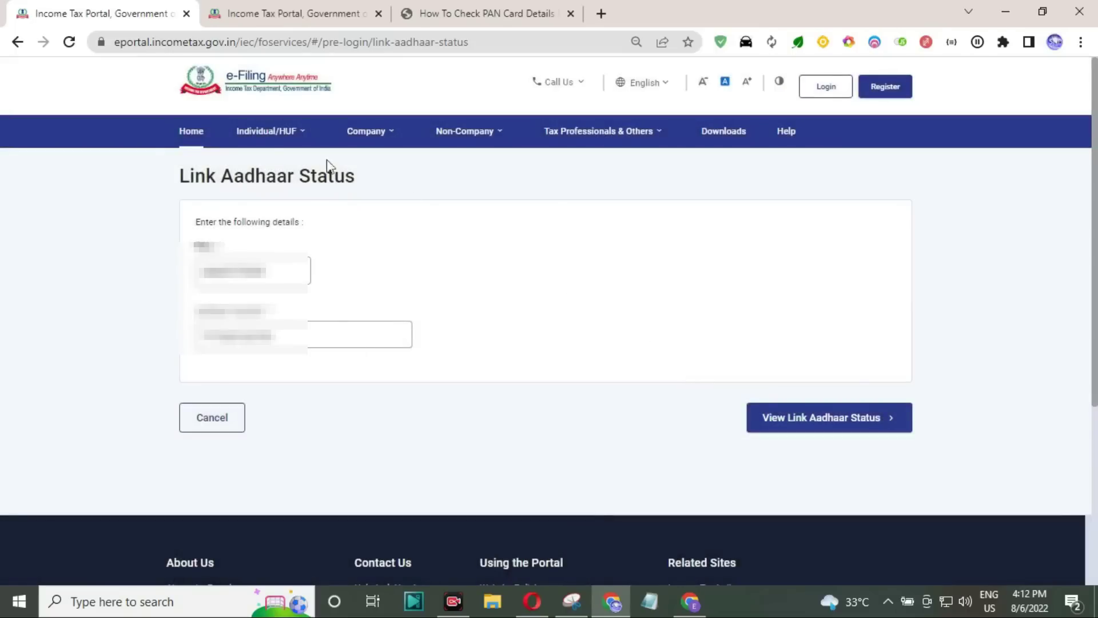
- Return to the e-Filing home page and open the Link Aadhaar form again
{"action": "left_click", "coordinate": [196, 132]}
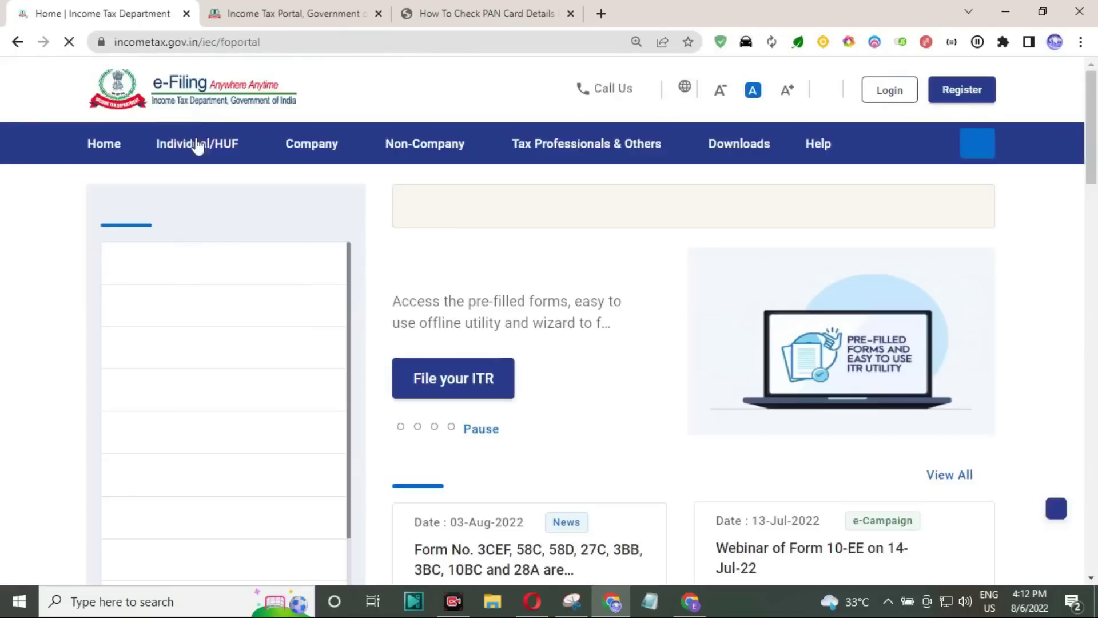
{"action": "left_click", "coordinate": [192, 308]}
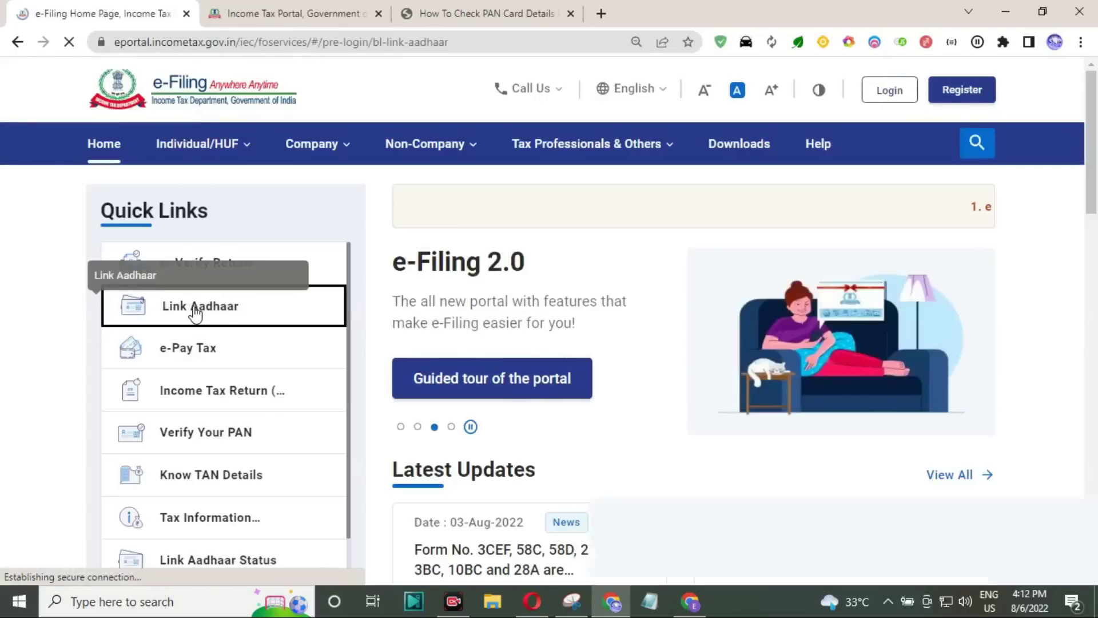